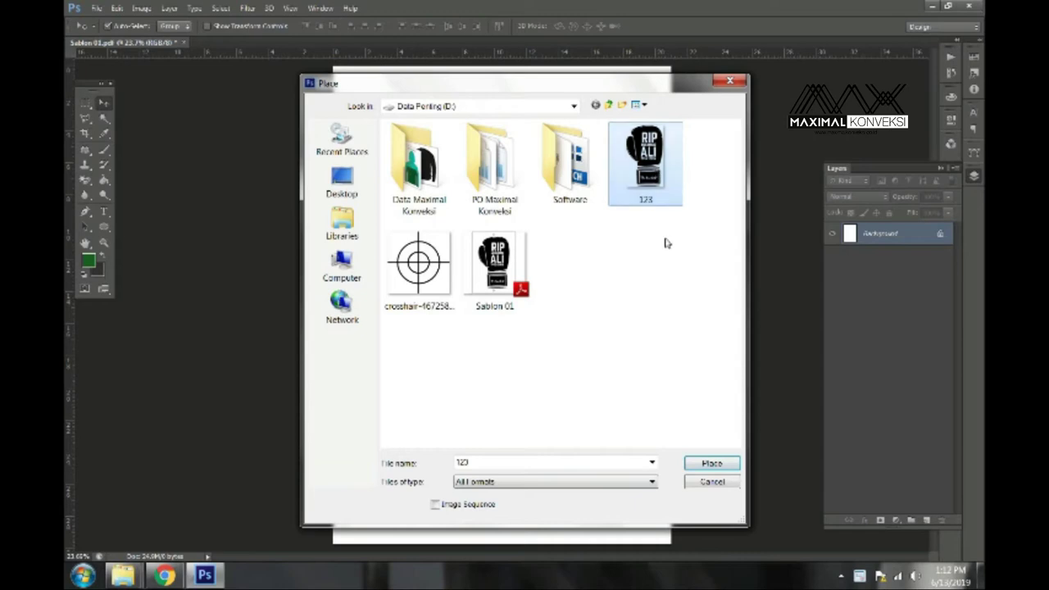
Place the 123 artwork in the document and align it to the canvas's top-left corner
{"action": "double_click", "coordinate": [645, 186]}
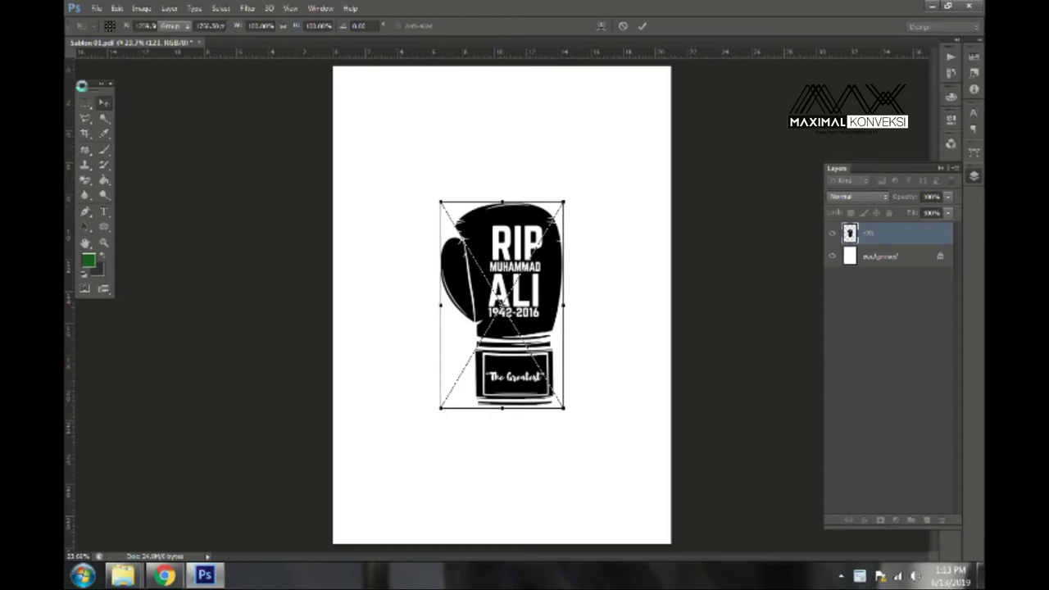
{"action": "left_click", "coordinate": [105, 101]}
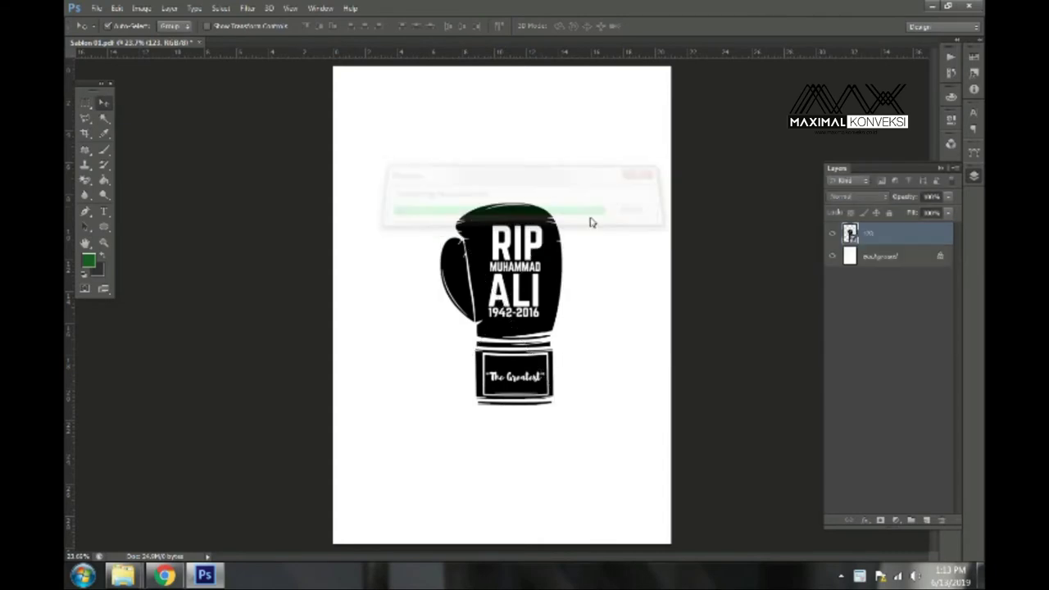
{"action": "key", "text": "ctrl+a"}
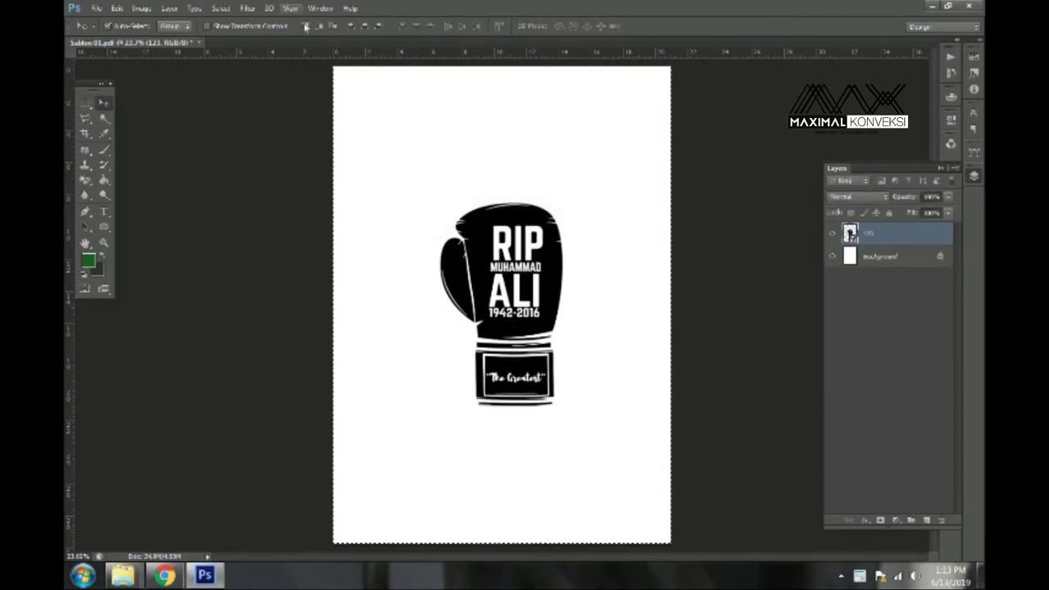
{"action": "left_click", "coordinate": [350, 27]}
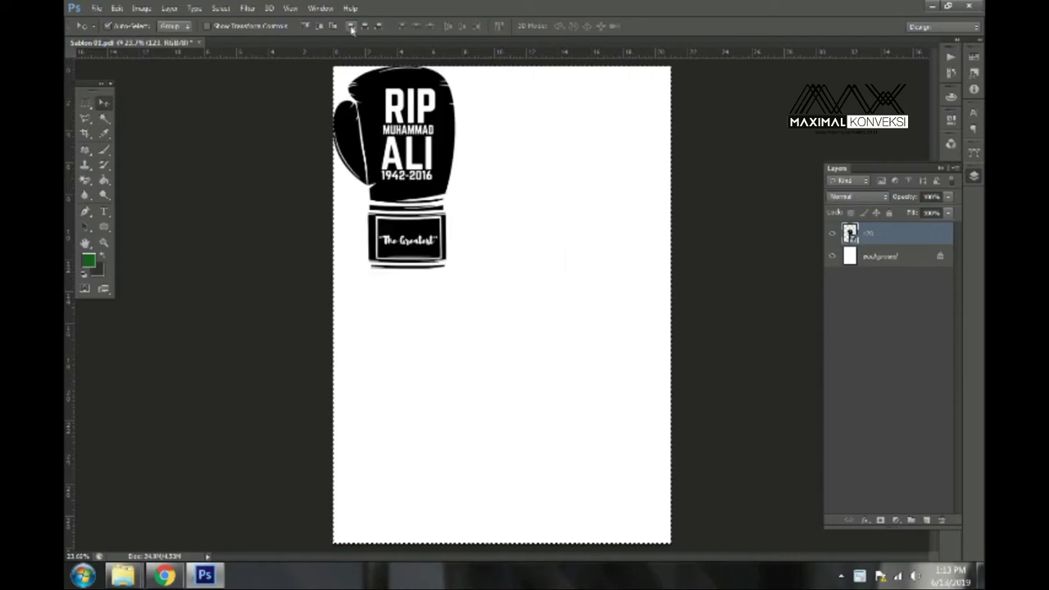
{"action": "key", "text": "ctrl+d"}
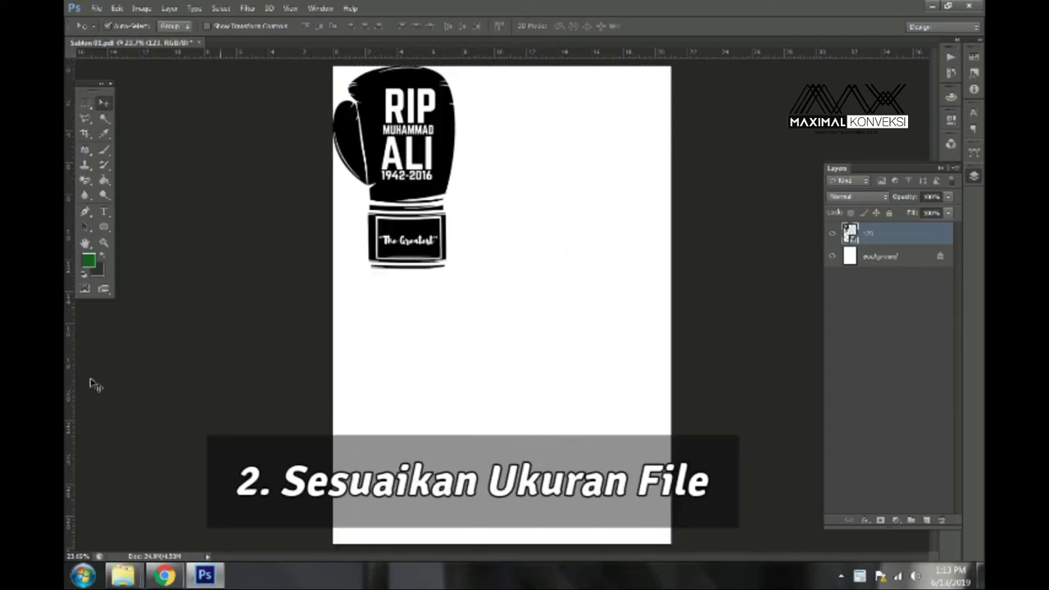
Add a vertical guide at about 15 on the ruler and scale the artwork proportionally until its width reaches the guide
{"action": "left_click_drag", "start_coordinate": [220, 372], "coordinate": [574, 364]}
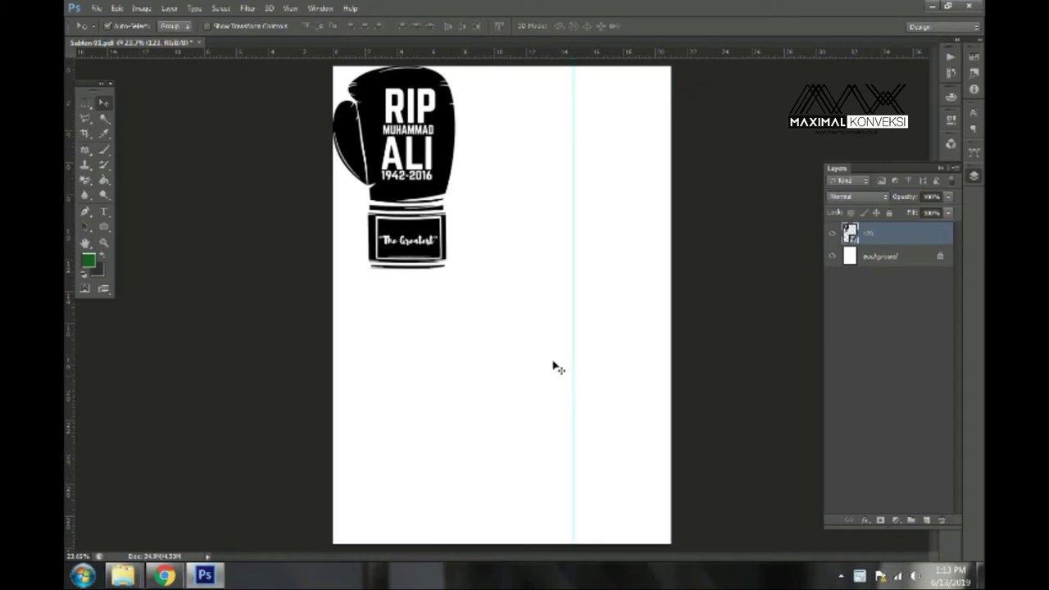
{"action": "key", "text": "ctrl+t"}
{"action": "left_click_drag", "start_coordinate": [602, 476], "coordinate": [591, 456]}
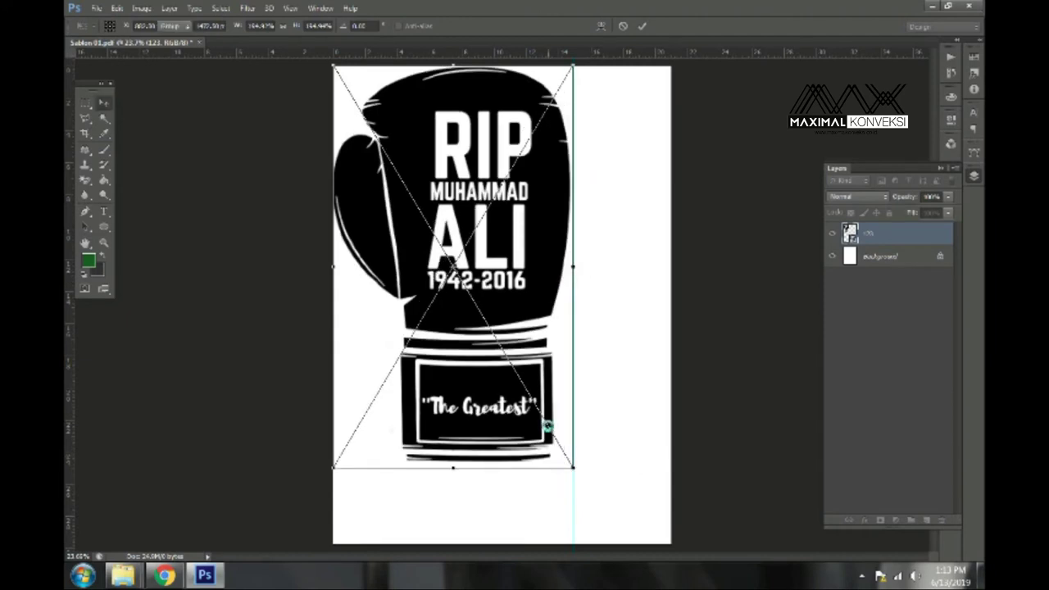
{"action": "key", "text": "Return"}
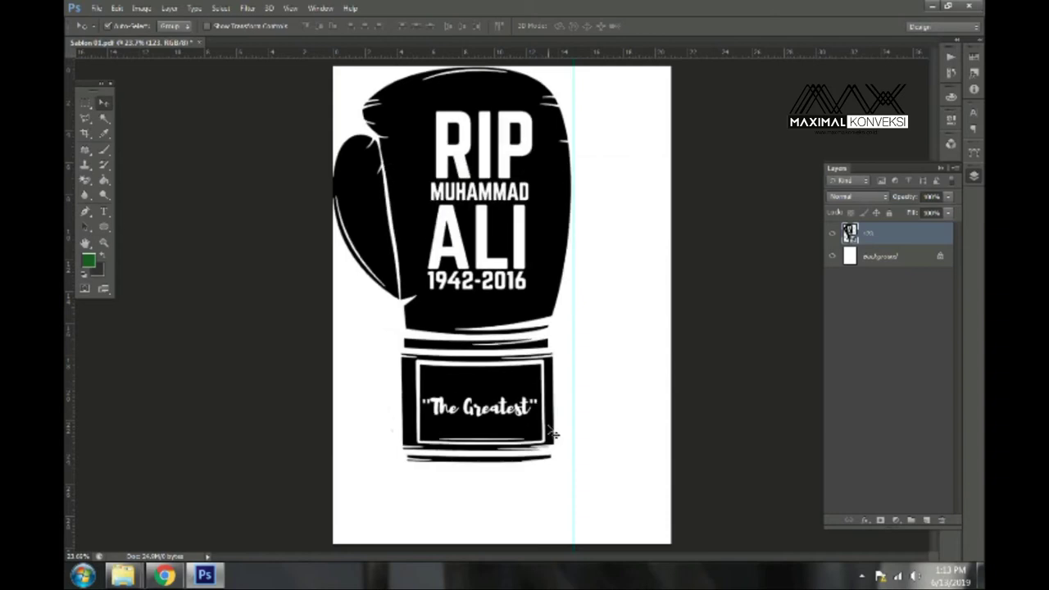
Center the artwork vertically and horizontally on the canvas and remove the vertical sizing guide
{"action": "key", "text": "ctrl+a"}
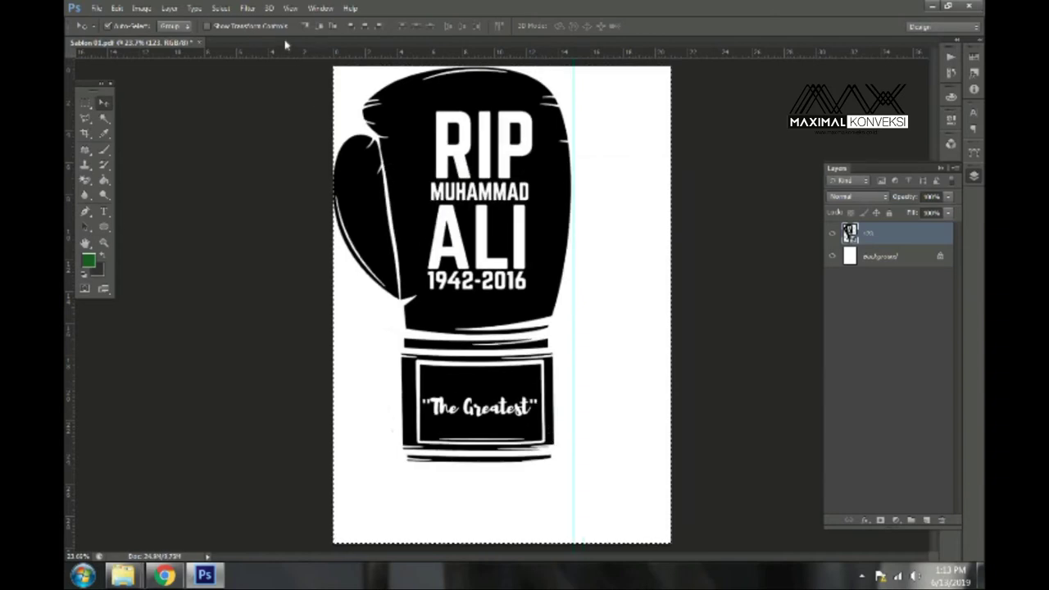
{"action": "left_click", "coordinate": [321, 27]}
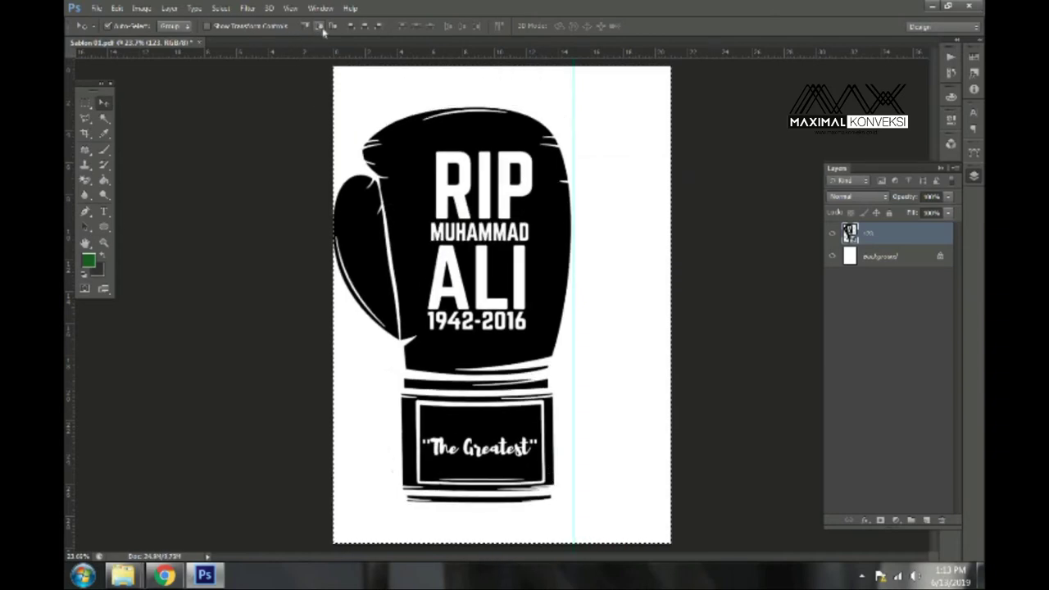
{"action": "left_click", "coordinate": [366, 27]}
{"action": "key", "text": "ctrl+d"}
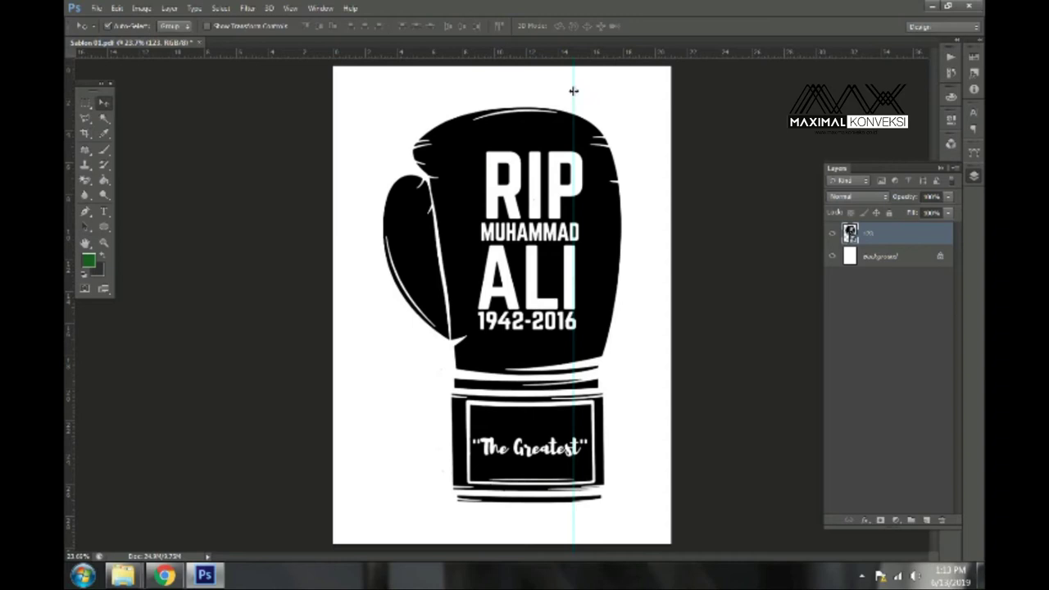
{"action": "left_click_drag", "start_coordinate": [572, 91], "coordinate": [67, 90]}
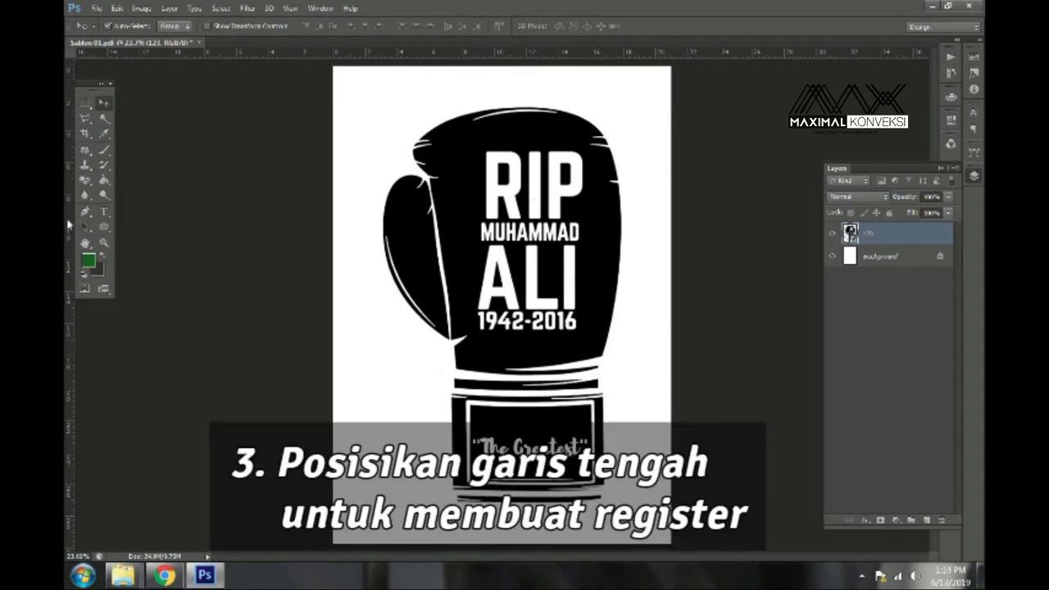
Add a vertical guide through the canvas's horizontal center, at about 10.5 on the ruler
{"action": "left_click_drag", "start_coordinate": [70, 223], "coordinate": [502, 219]}
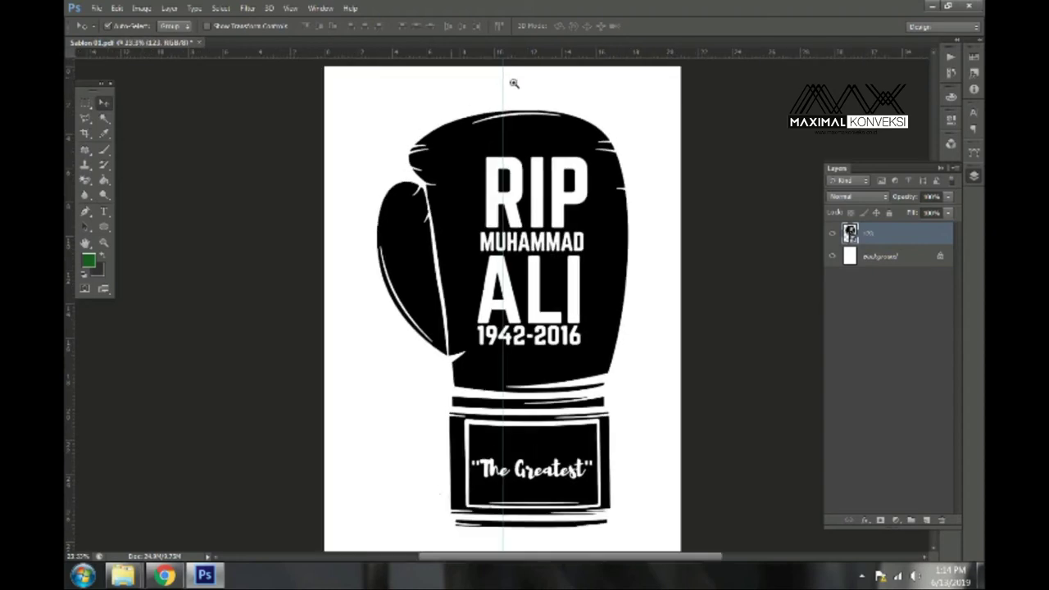
{"action": "left_click", "coordinate": [513, 83]}
{"action": "left_click", "coordinate": [514, 83]}
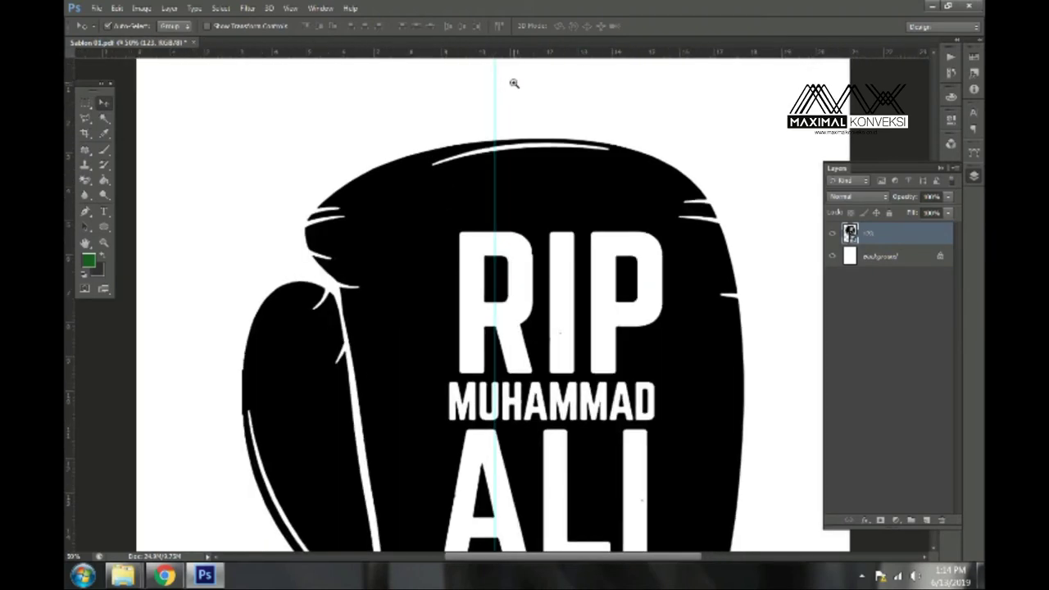
{"action": "left_click", "coordinate": [514, 83], "text": "alt"}
{"action": "left_click", "coordinate": [511, 82], "text": "alt"}
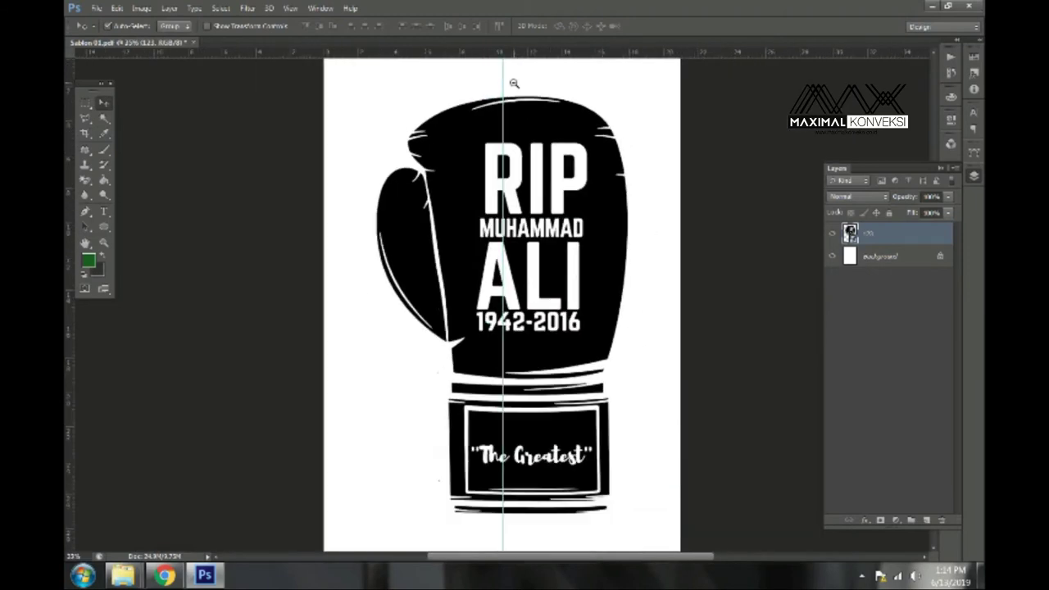
{"action": "left_click", "coordinate": [508, 82], "text": "alt"}
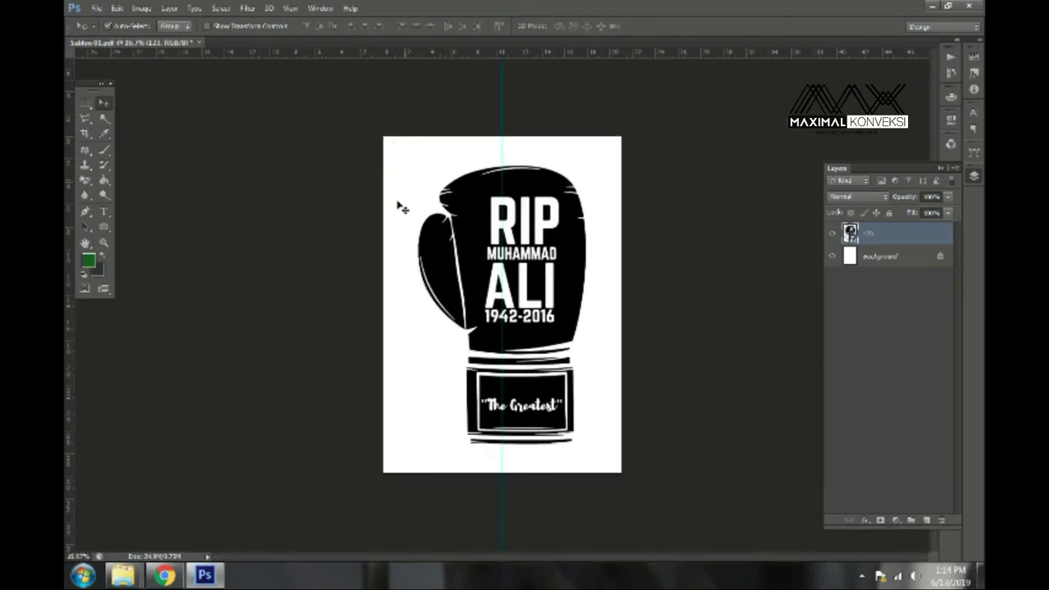
Add a horizontal guide through the vertical center of the canvas
{"action": "left_click", "coordinate": [369, 227]}
{"action": "left_click_drag", "start_coordinate": [417, 227], "coordinate": [307, 206]}
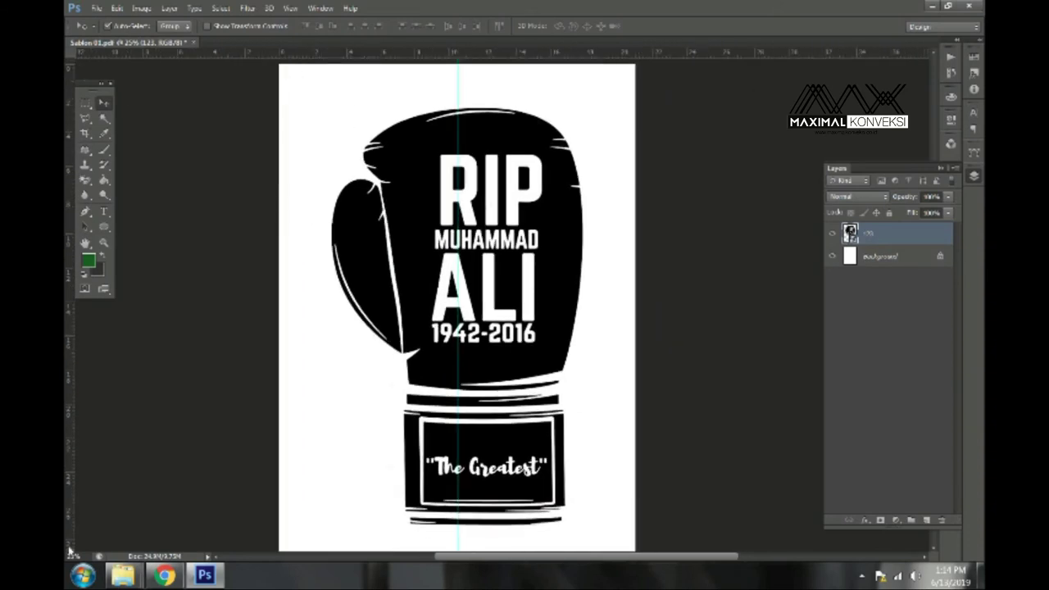
{"action": "left_click_drag", "start_coordinate": [412, 437], "coordinate": [418, 377]}
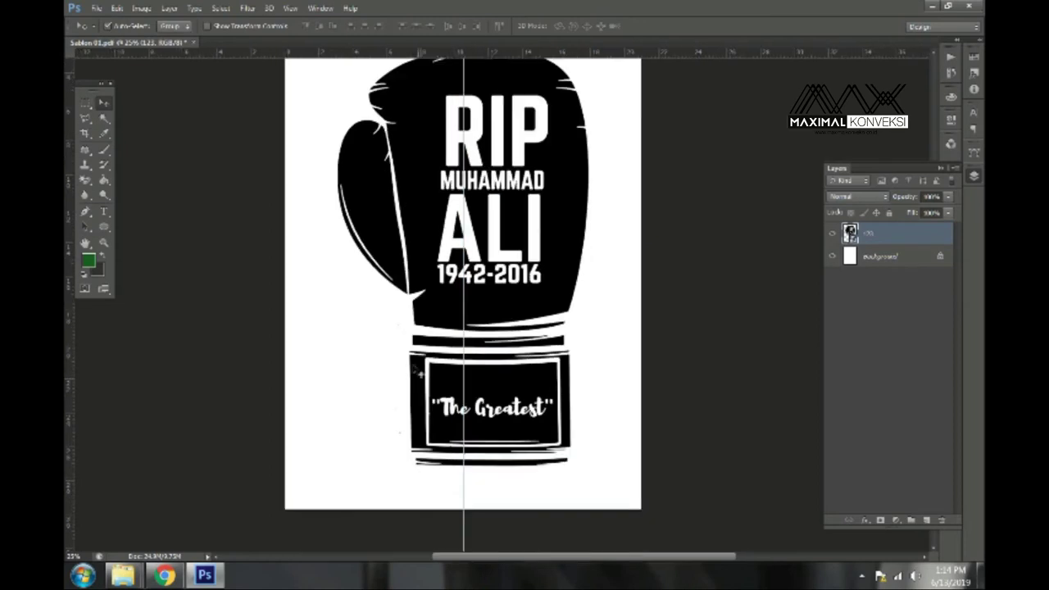
{"action": "key", "text": "ctrl+minus"}
{"action": "left_click_drag", "start_coordinate": [487, 52], "coordinate": [487, 111]}
{"action": "left_click_drag", "start_coordinate": [483, 161], "coordinate": [464, 306]}
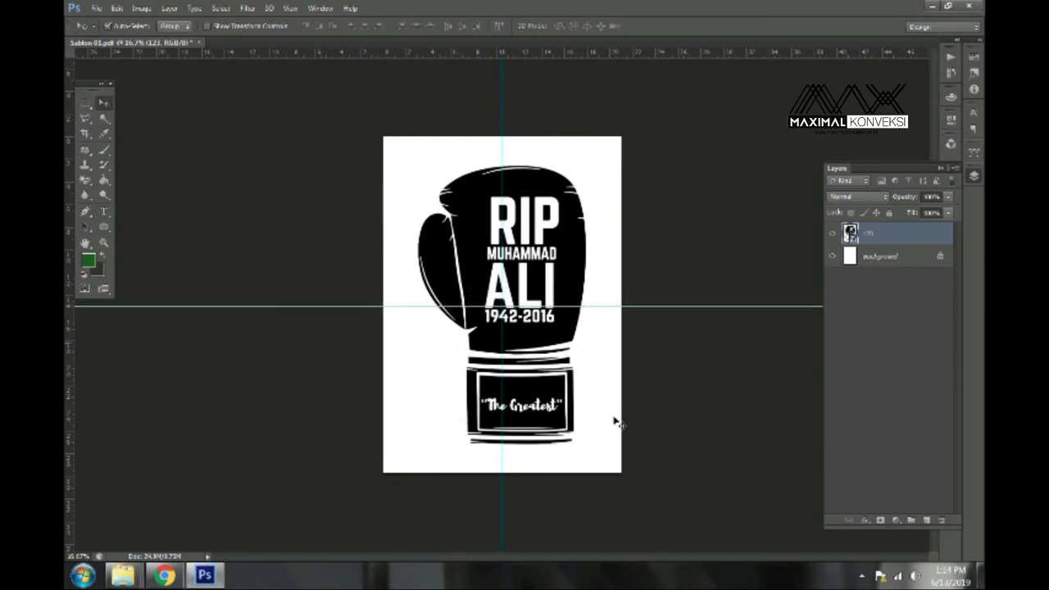
{"action": "key", "text": "ctrl+minus"}
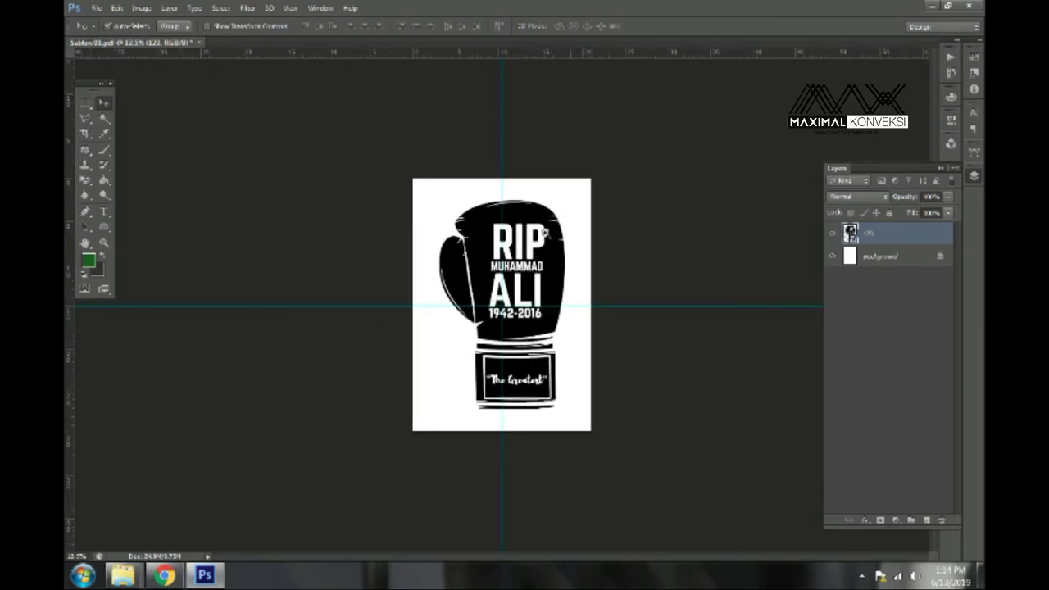
{"action": "right_click", "coordinate": [544, 236]}
{"action": "left_click", "coordinate": [553, 242]}
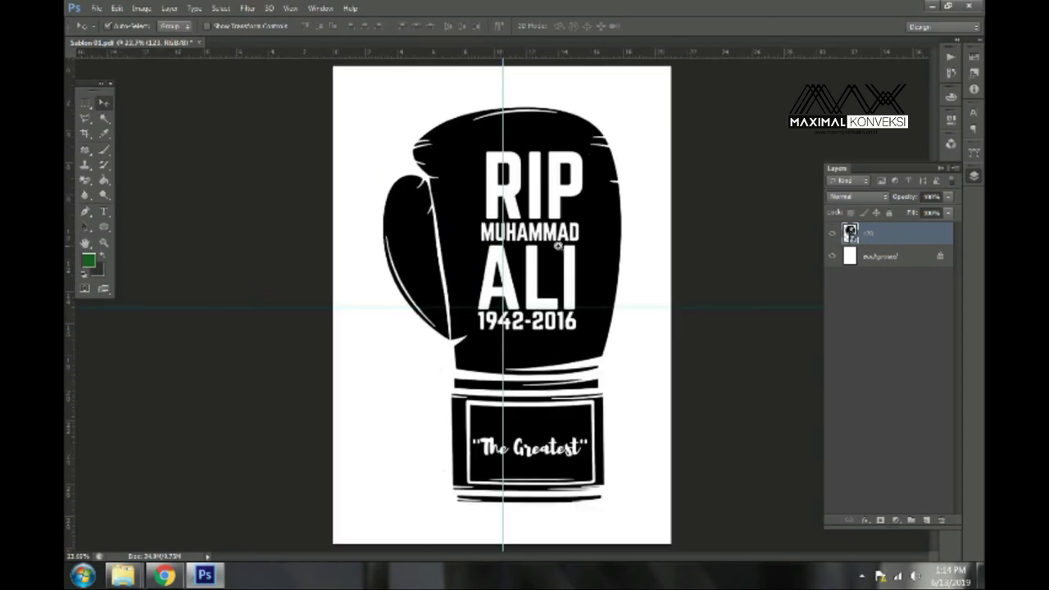
Place the crosshair image, scale it to about 11%, and center it on the vertical guide above the glove
{"action": "left_click", "coordinate": [95, 8]}
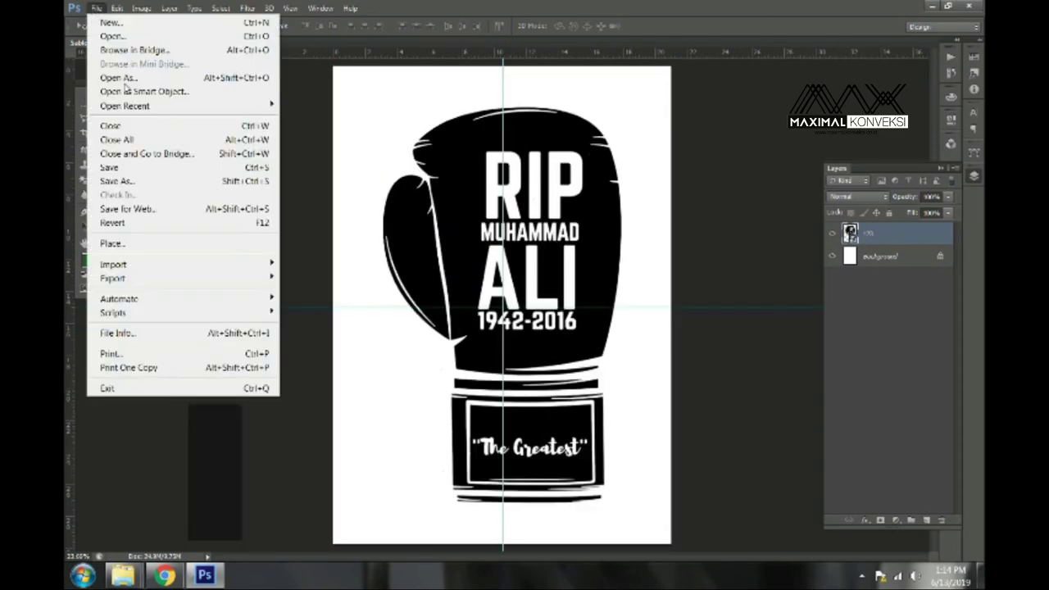
{"action": "left_click", "coordinate": [113, 243]}
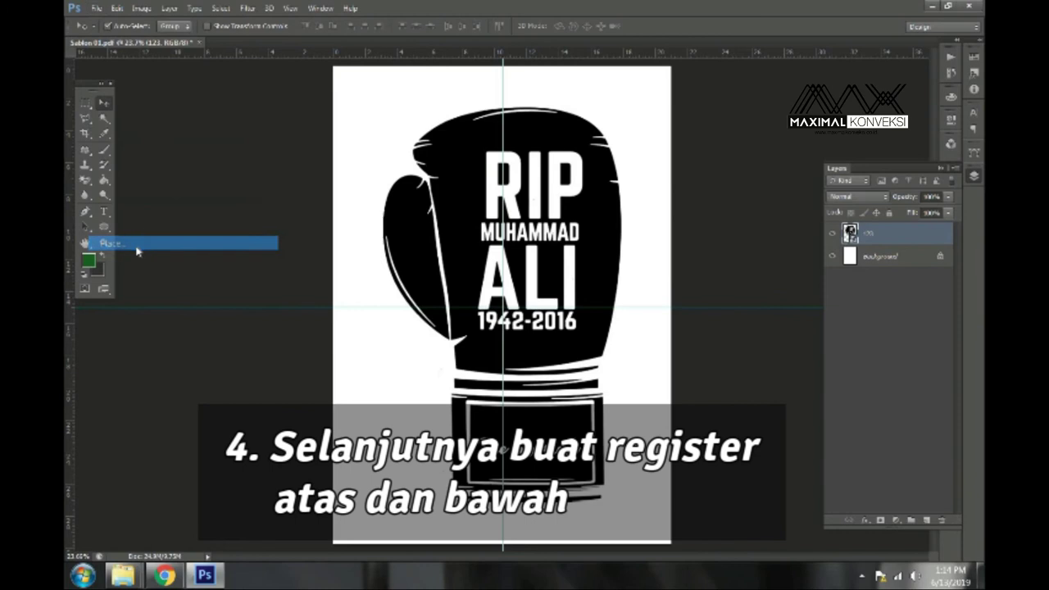
{"action": "double_click", "coordinate": [418, 277]}
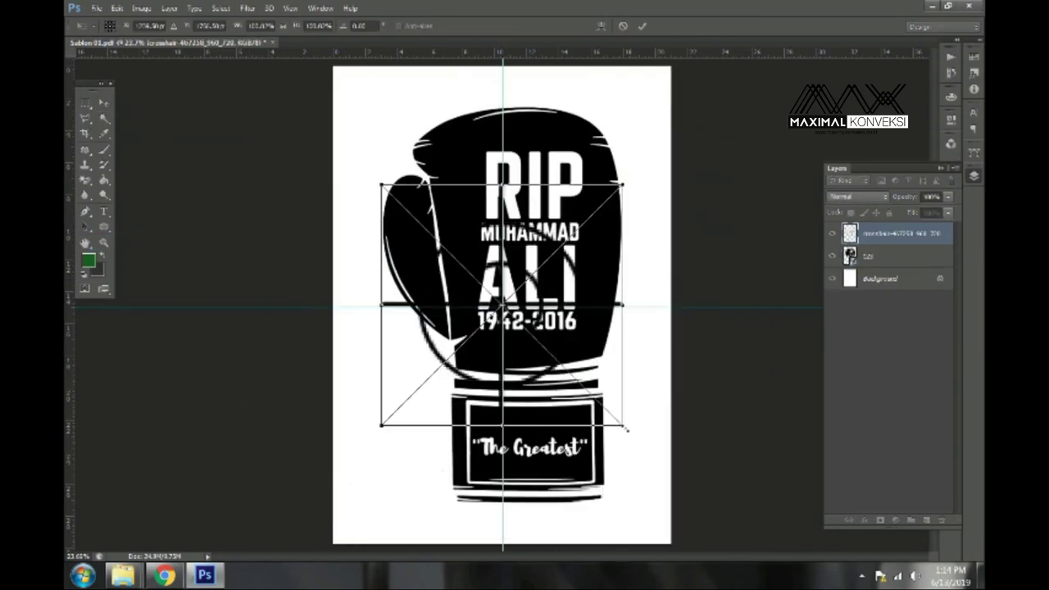
{"action": "left_click_drag", "start_coordinate": [624, 423], "coordinate": [502, 86]}
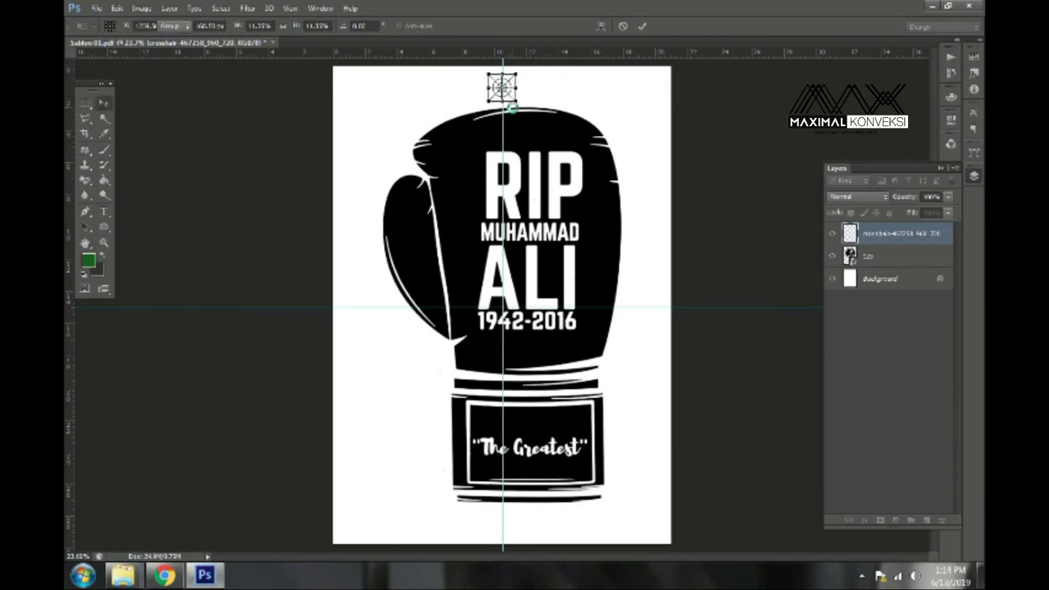
{"action": "key", "text": "Return"}
Duplicate the crosshair mark straight down to below the glove on the vertical guide, and hide the guides
{"action": "key", "text": "ctrl+j"}
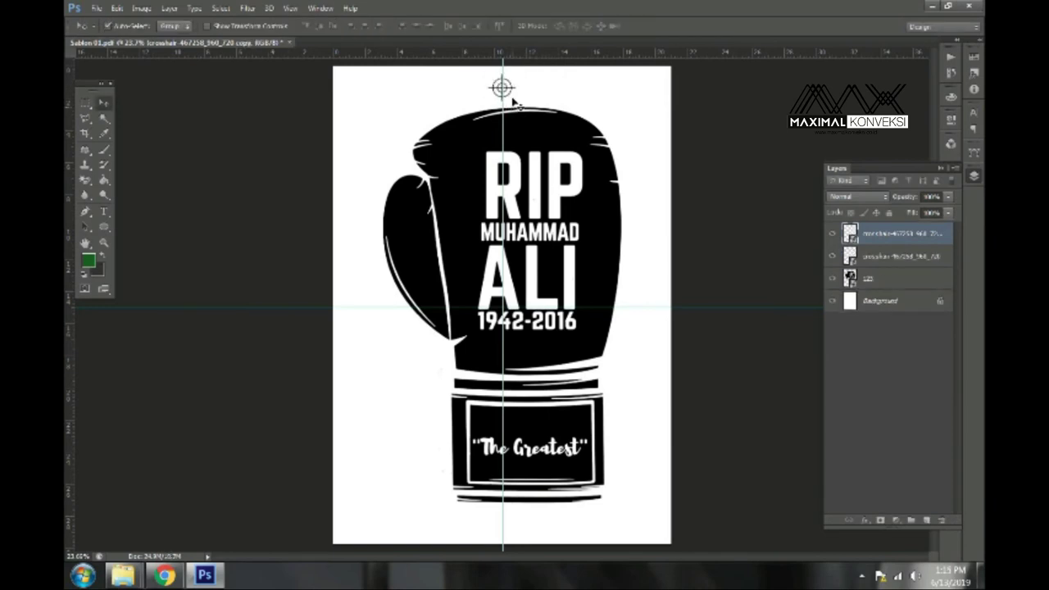
{"action": "key", "text": "ctrl+t"}
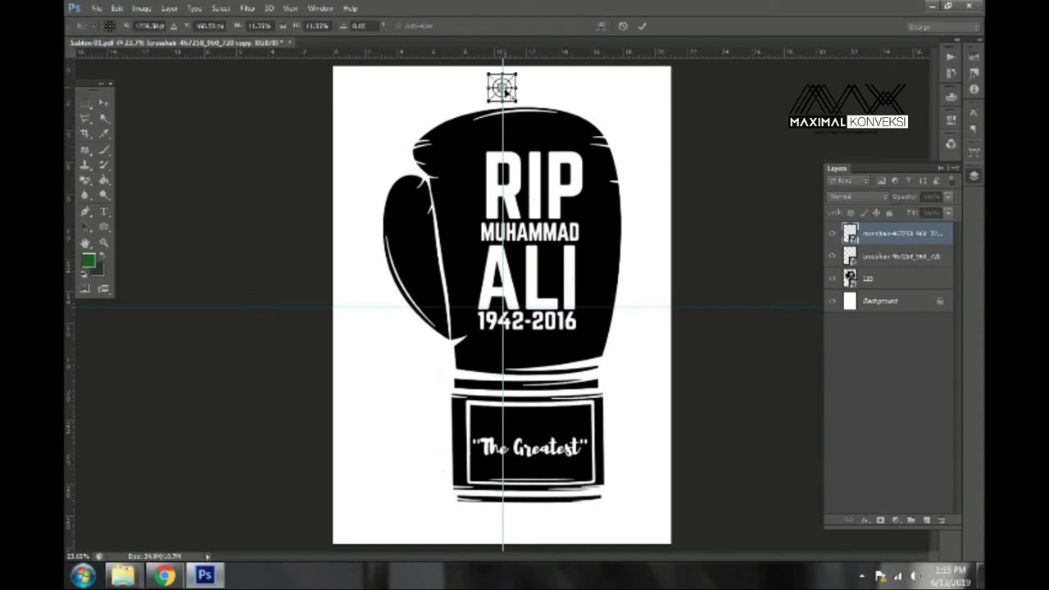
{"action": "left_click_drag", "start_coordinate": [502, 92], "coordinate": [502, 527]}
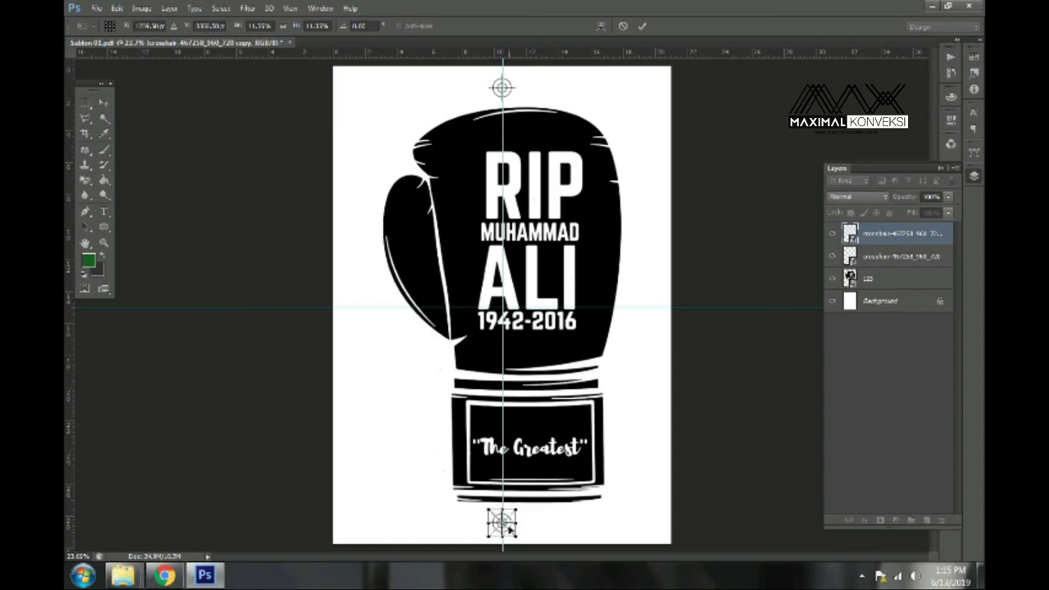
{"action": "key", "text": "Return"}
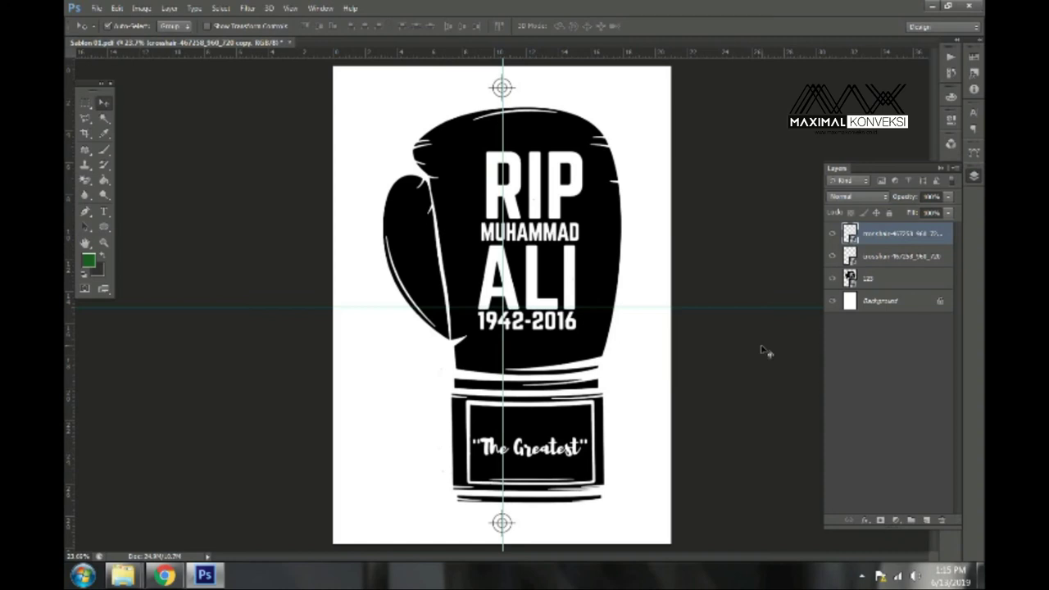
{"action": "key", "text": "ctrl+semicolon"}
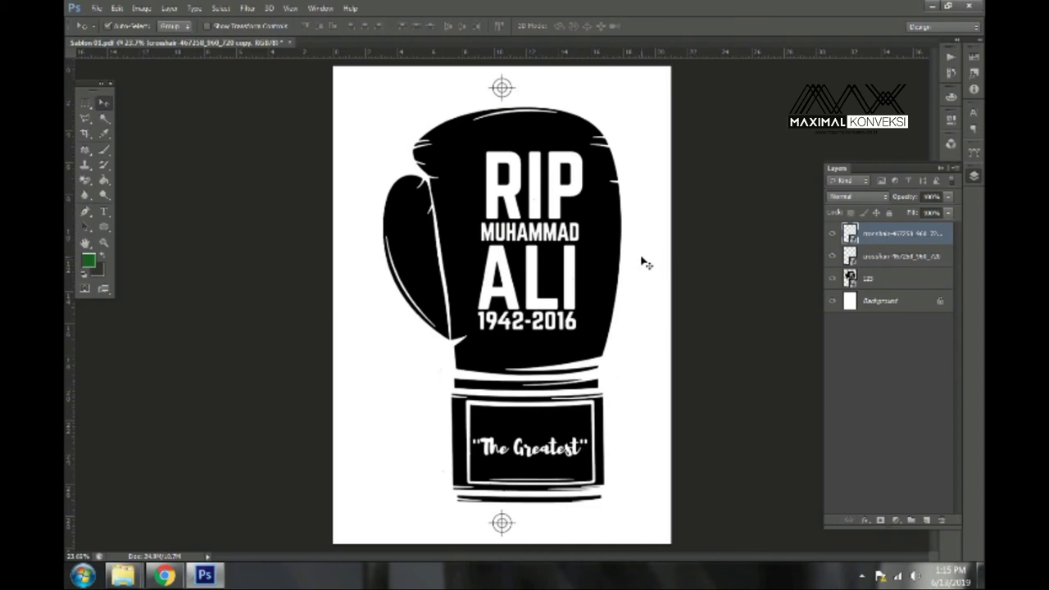
Save the document under a Sablon file name in Photoshop PDF format on the Data Penting (D:) drive
{"action": "left_click", "coordinate": [96, 8]}
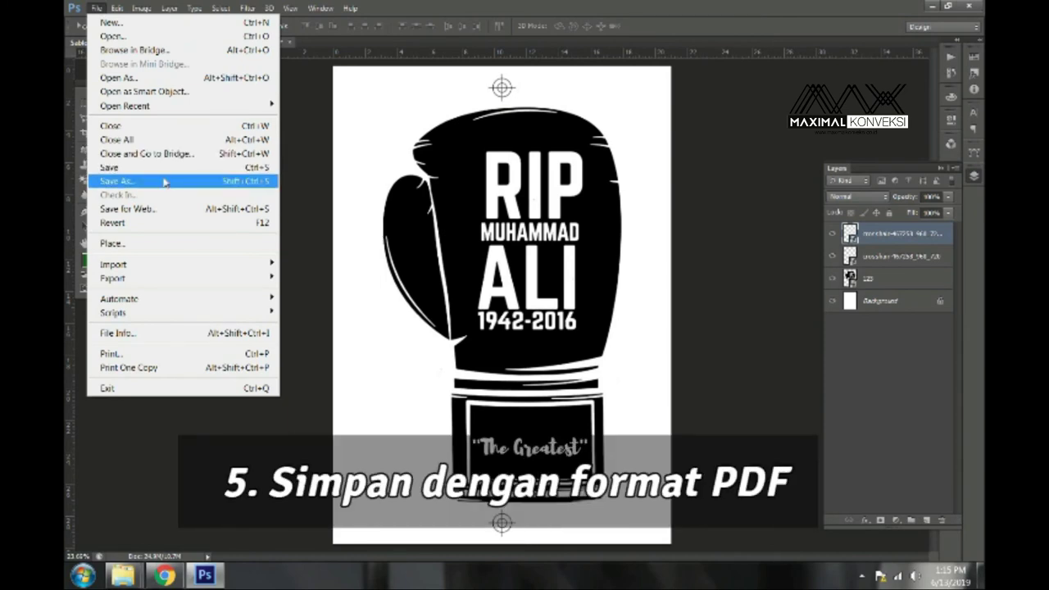
{"action": "left_click", "coordinate": [167, 182]}
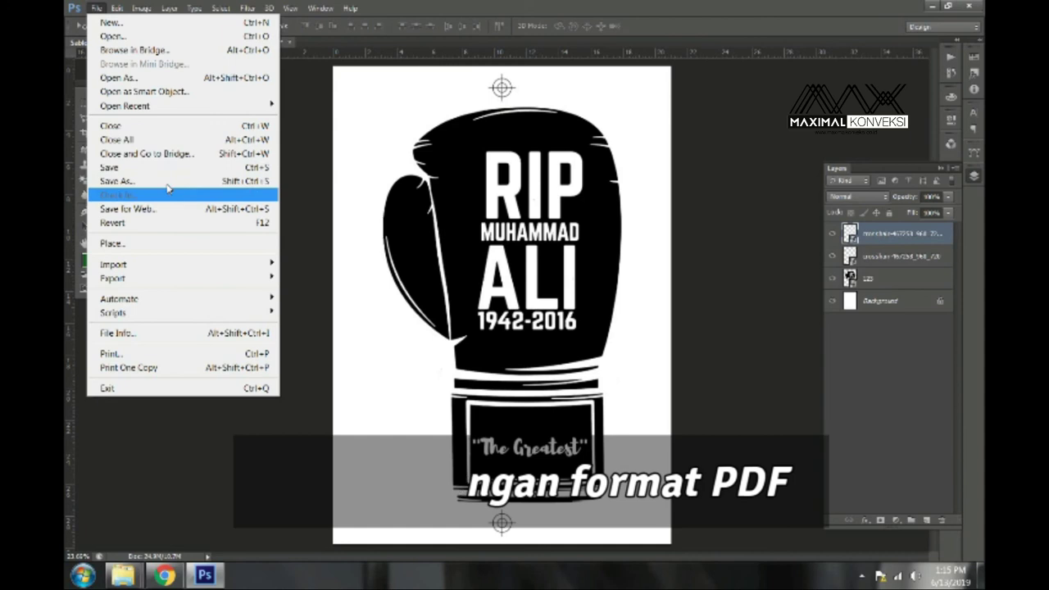
{"action": "left_click", "coordinate": [489, 357]}
{"action": "left_click", "coordinate": [624, 264]}
{"action": "left_click", "coordinate": [514, 331]}
{"action": "left_click", "coordinate": [489, 333]}
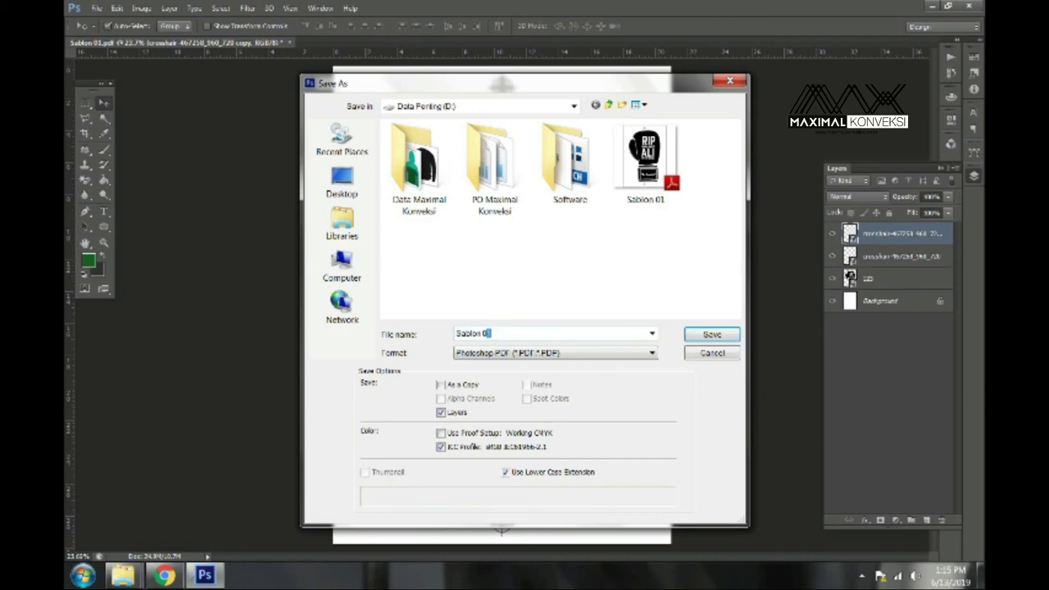
{"action": "left_click", "coordinate": [713, 335]}
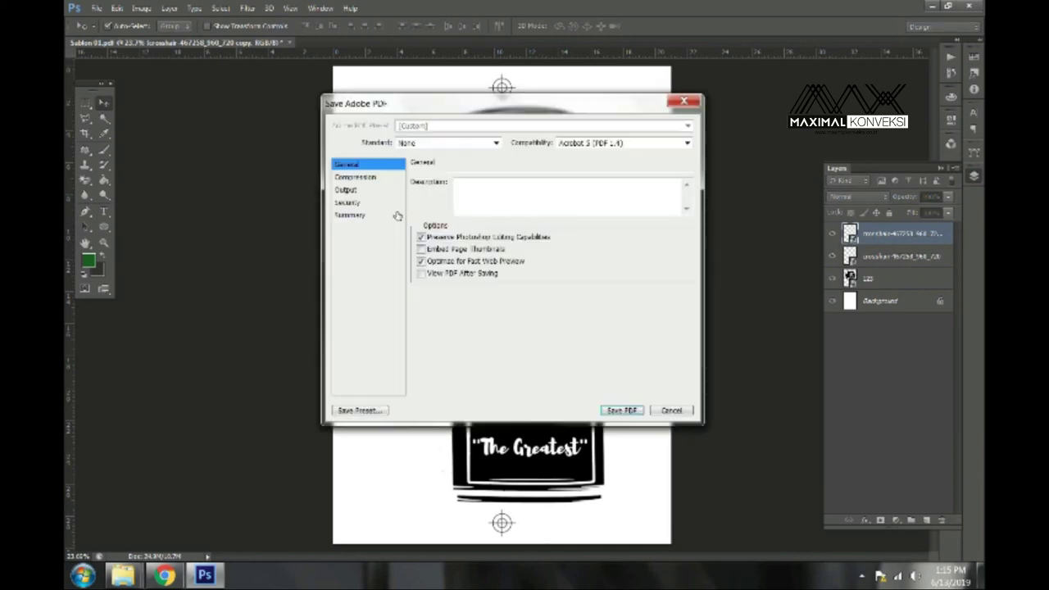
Set the PDF compression to downsample images to 300 pixels/inch and save the PDF
{"action": "left_click", "coordinate": [369, 179]}
{"action": "type", "text": "300"}
{"action": "key", "text": "Return"}
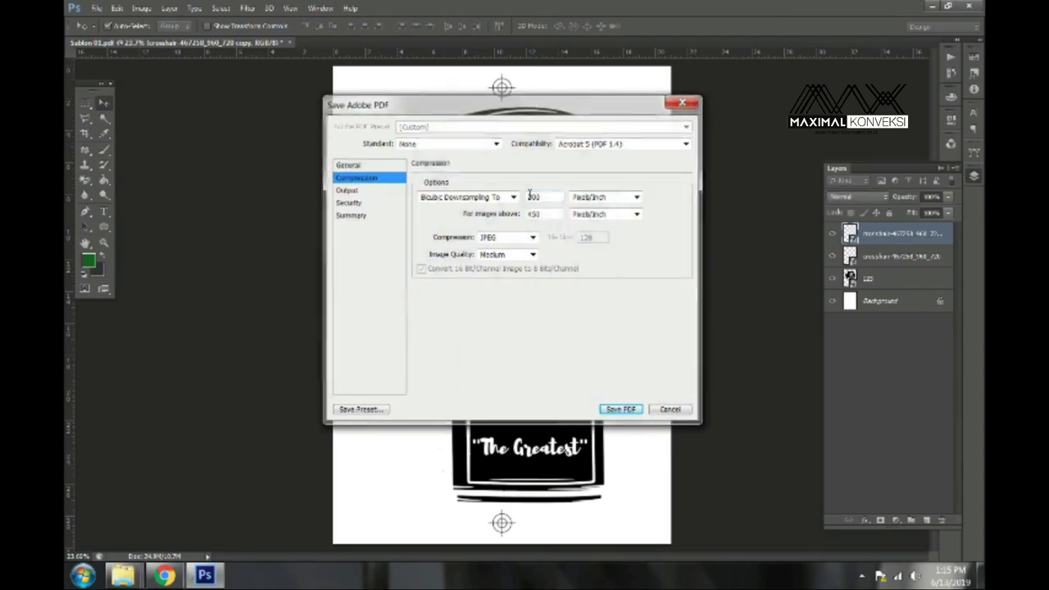